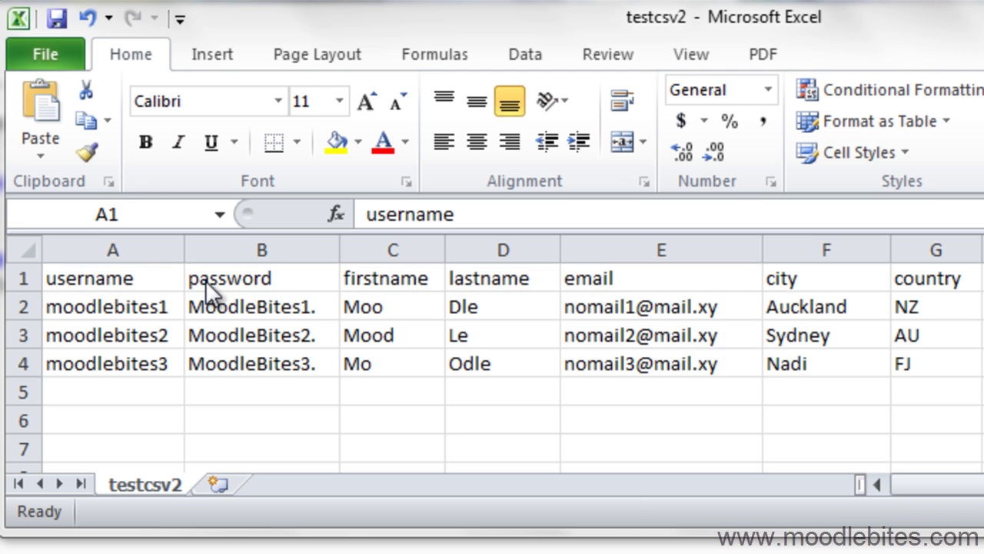
# - Save the Excel user list as testcsv3.csv in CSV (Comma delimited) format
pyautogui.click(41, 41)
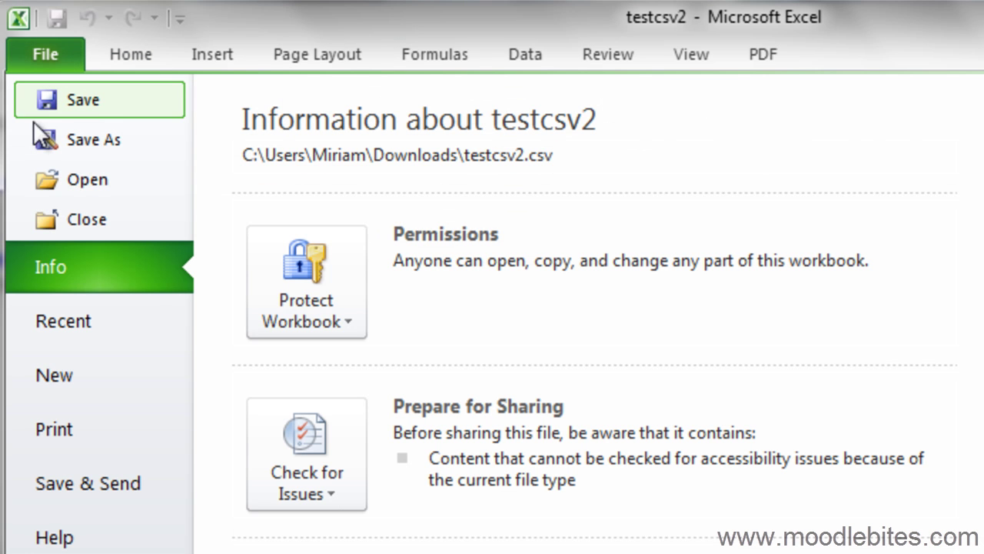
pyautogui.click(95, 131)
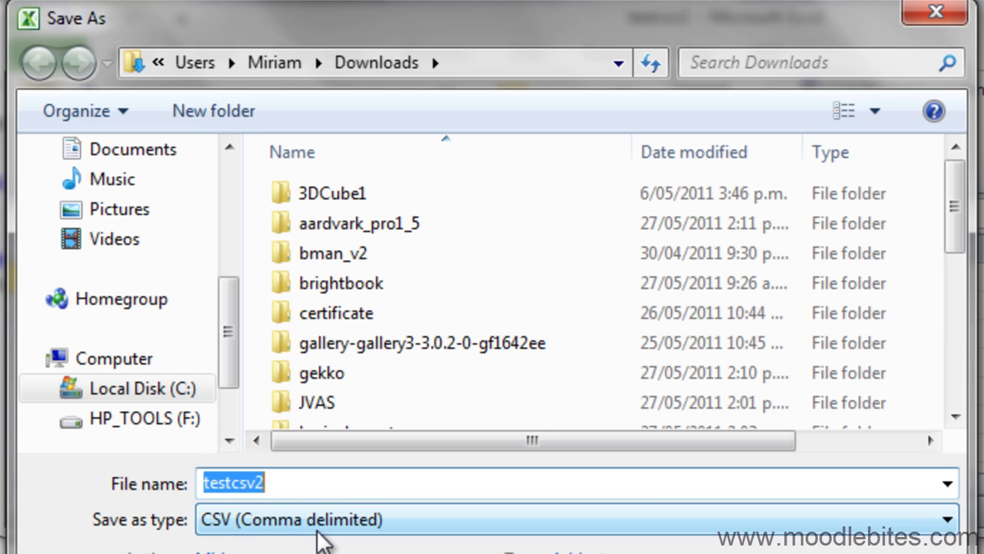
pyautogui.click(318, 530)
pyautogui.click(324, 243)
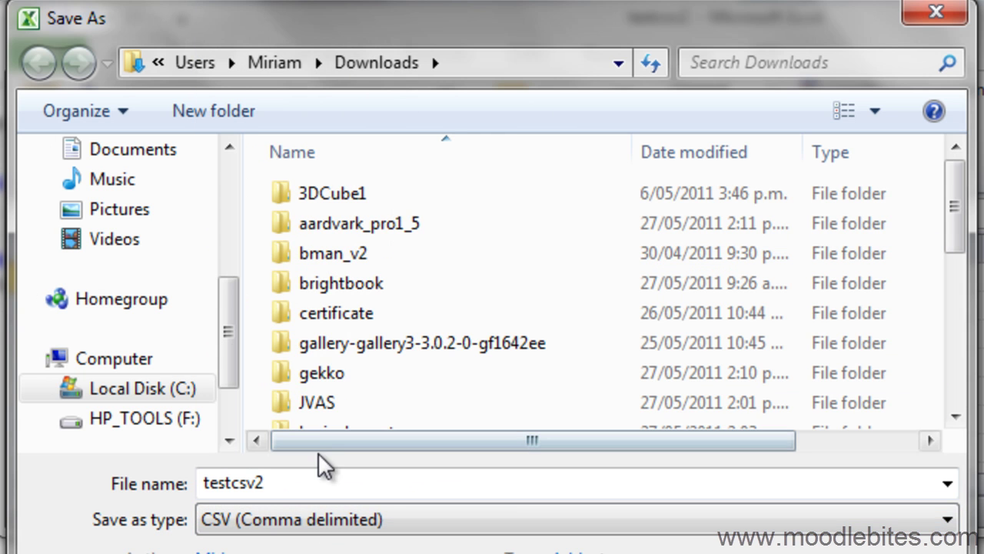
pyautogui.click(329, 479)
pyautogui.click(337, 482)
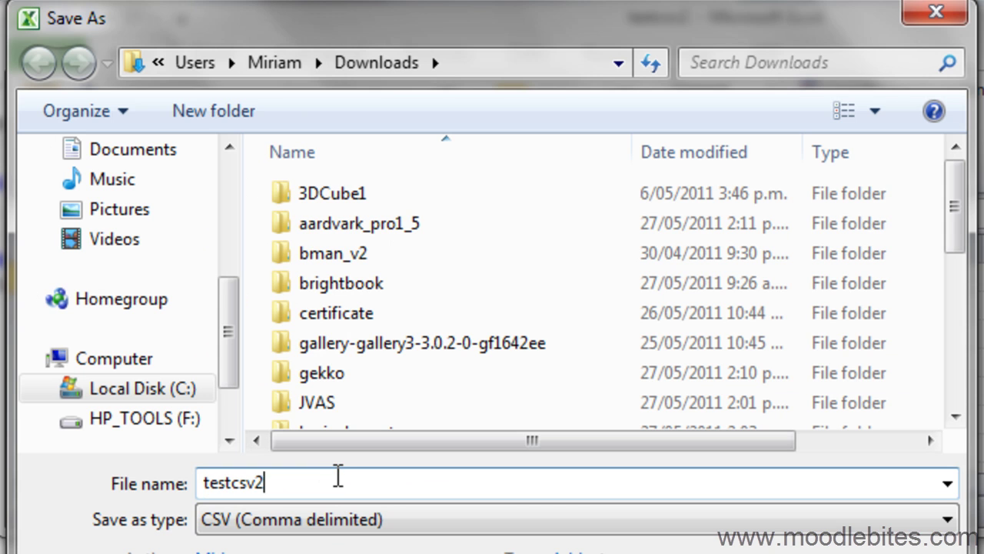
pyautogui.press('BackSpace')
pyautogui.write('3.csv')
pyautogui.press('Return')
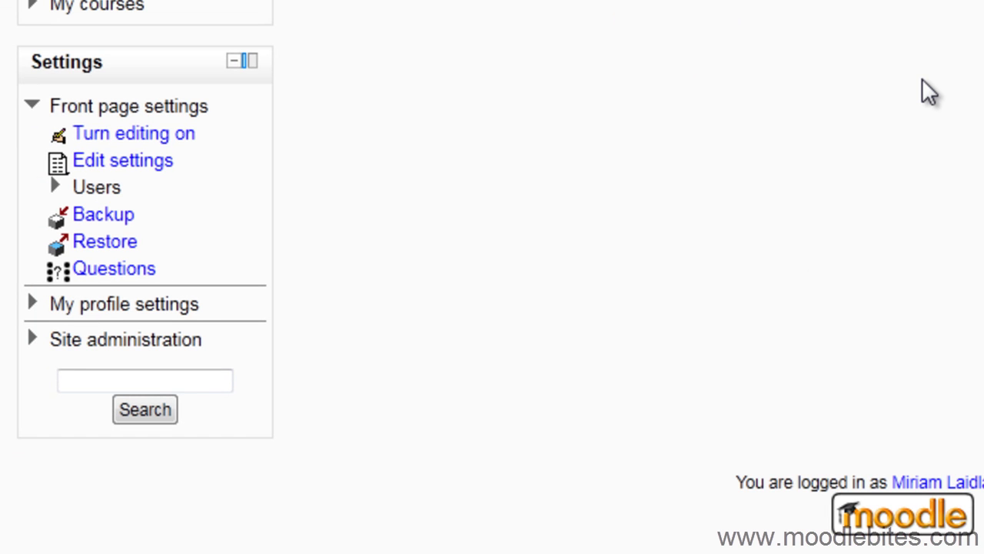
# - Go to Site administration > Users > Accounts > Upload users in the Settings block
pyautogui.click(33, 339)
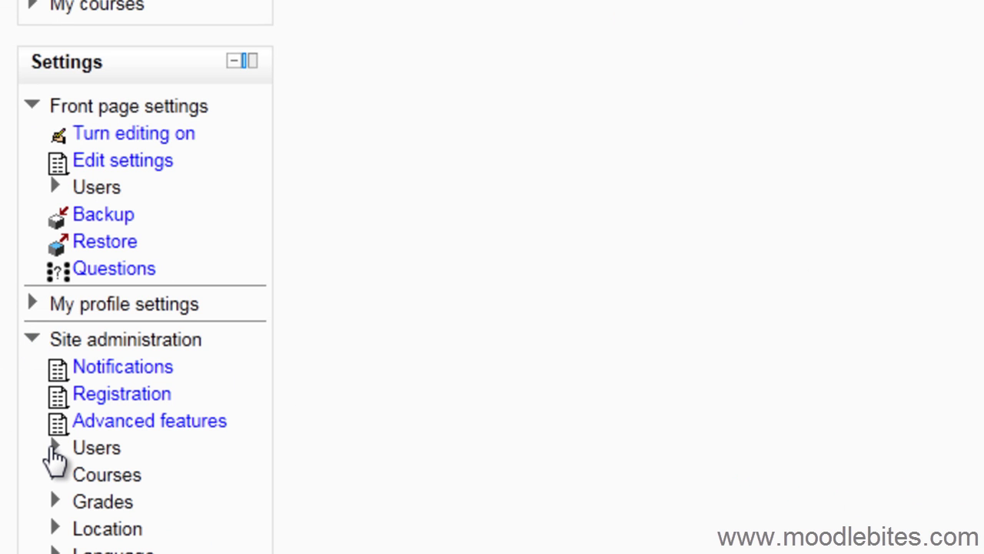
pyautogui.click(54, 447)
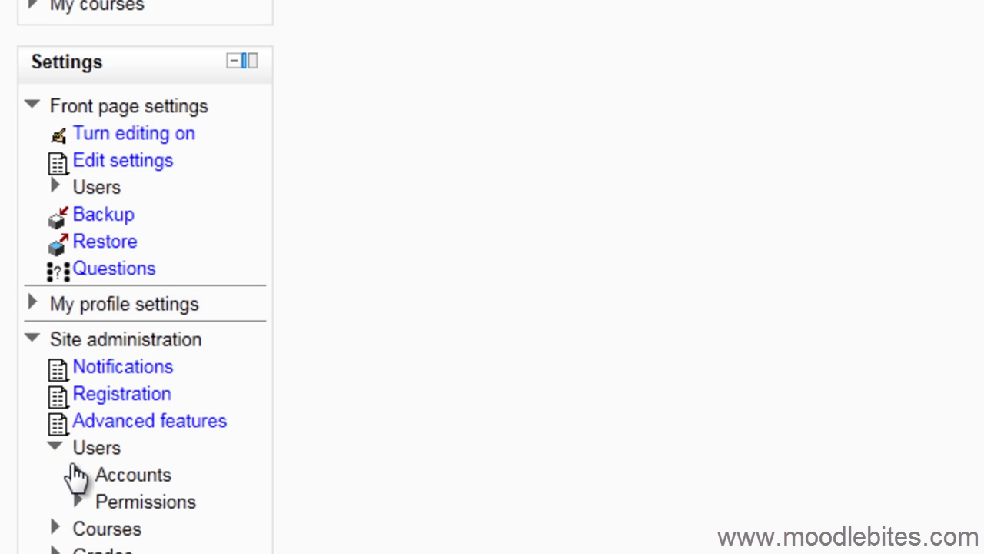
pyautogui.click(78, 476)
pyautogui.scroll(-5, 341, 378)
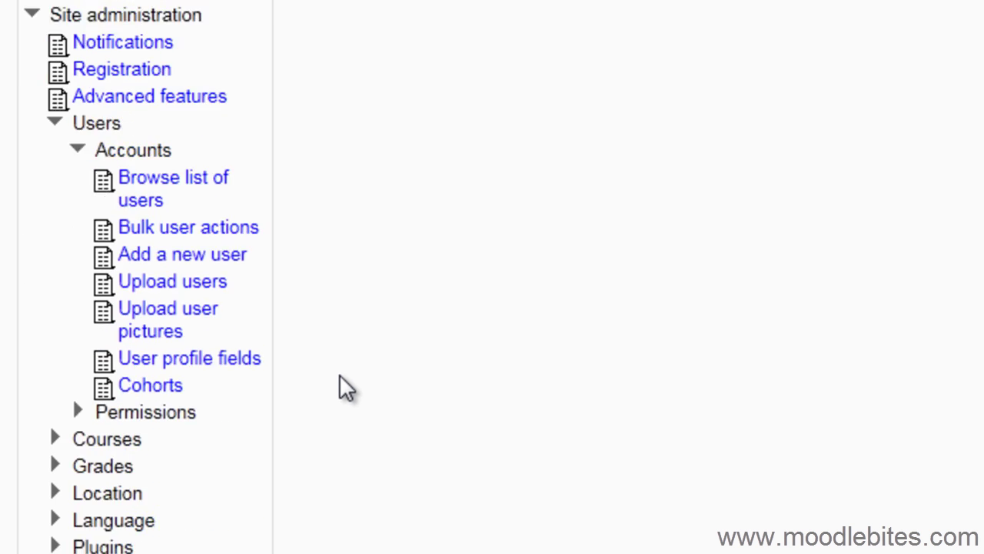
pyautogui.click(191, 175)
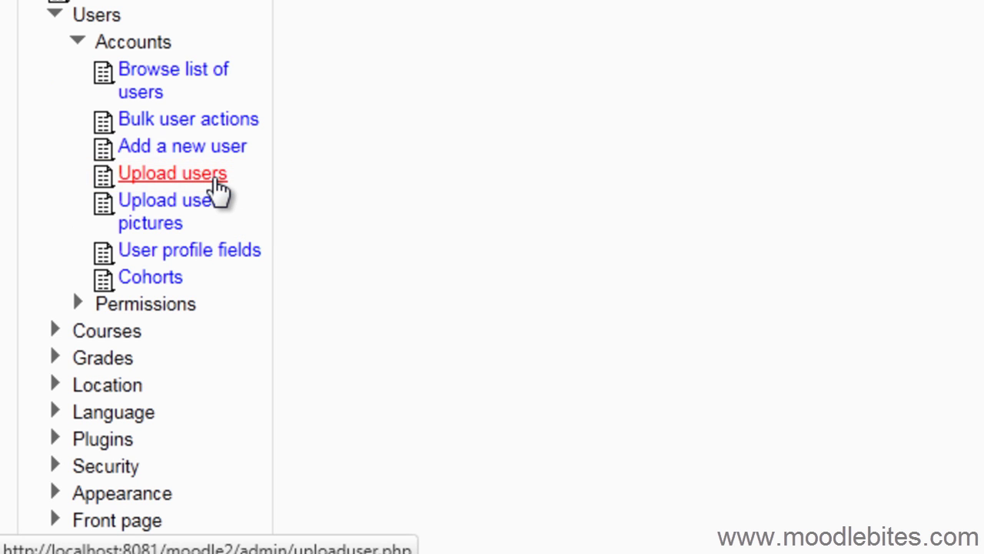
pyautogui.click(218, 182)
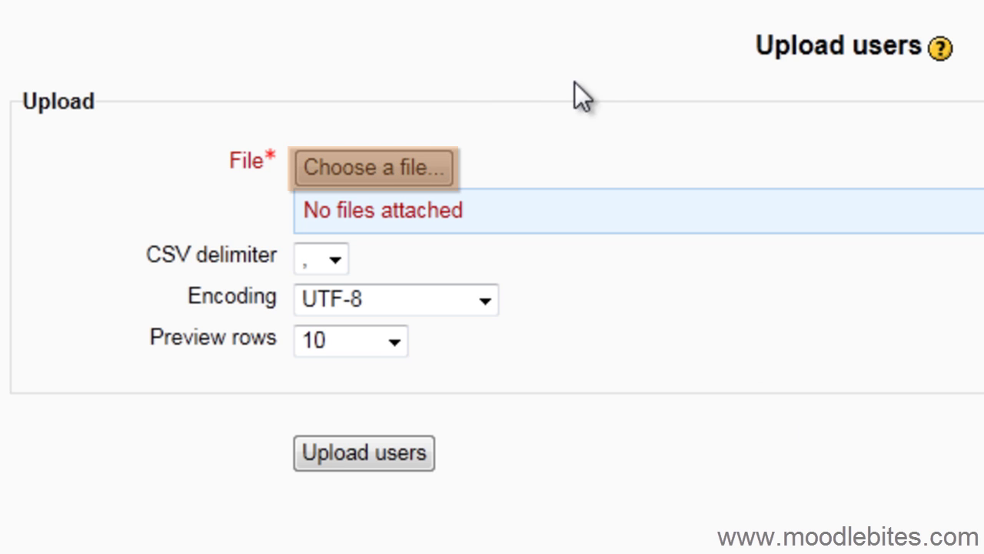
# - Upload testcsv3.csv from the computer through the file picker into the Upload users form
pyautogui.click(417, 163)
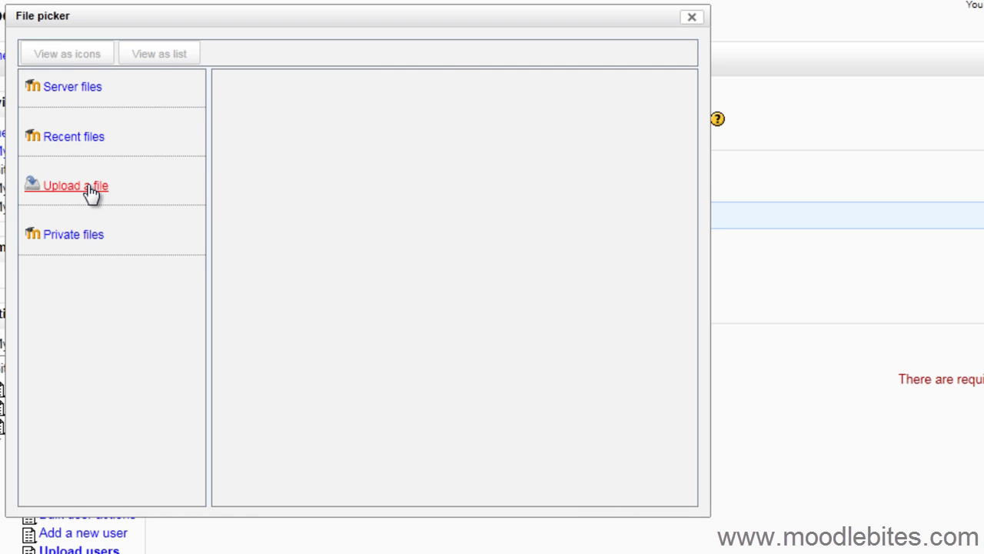
pyautogui.click(91, 192)
pyautogui.click(508, 137)
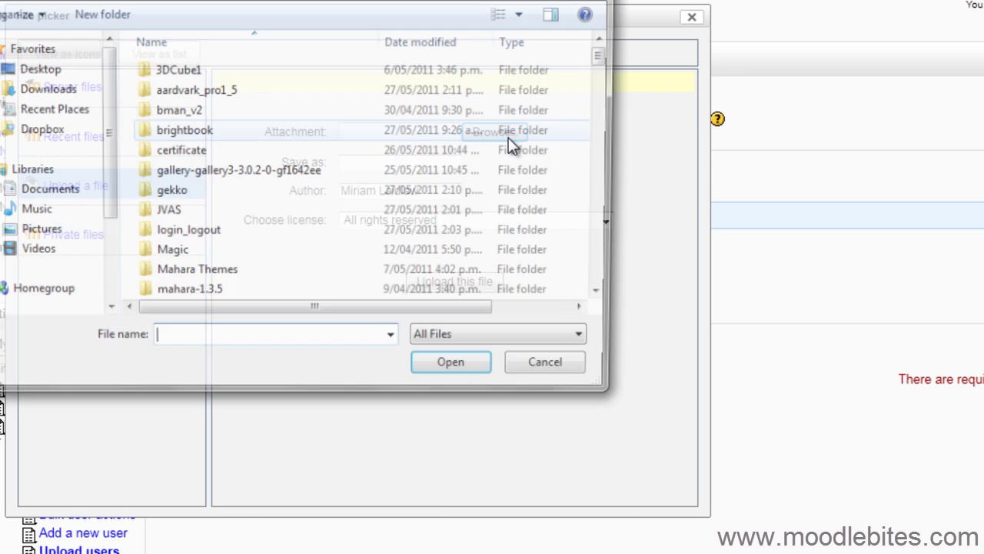
pyautogui.scroll(-10, 511, 145)
pyautogui.click(509, 129)
pyautogui.click(461, 371)
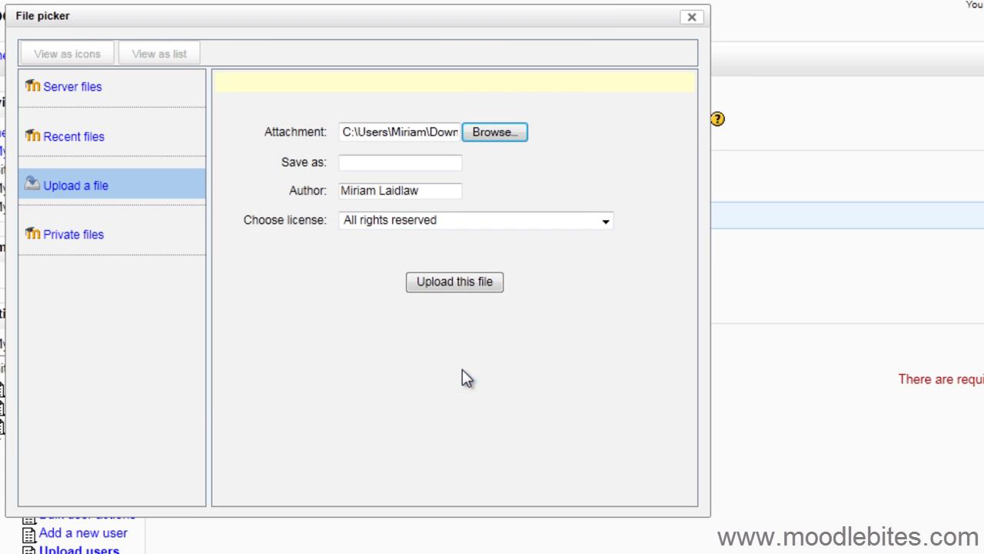
pyautogui.click(446, 282)
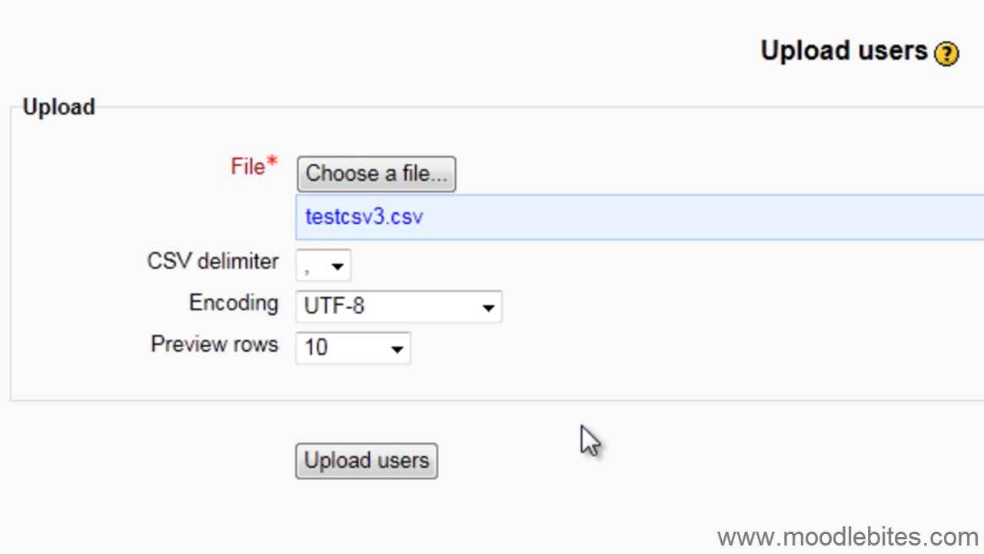
# - Preview the CSV's three users, then review the Upload type and Force password change options
pyautogui.click(387, 471)
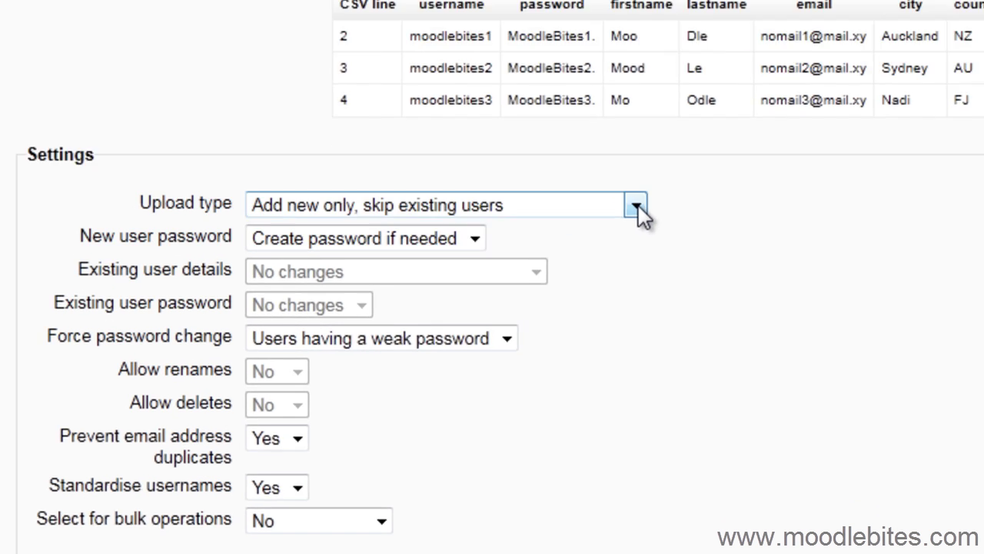
pyautogui.click(912, 57)
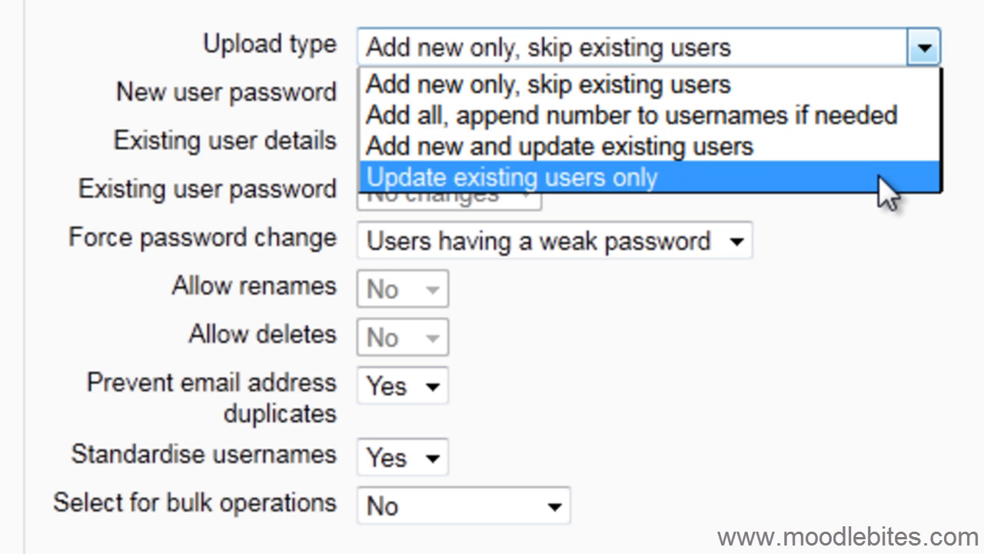
pyautogui.click(736, 241)
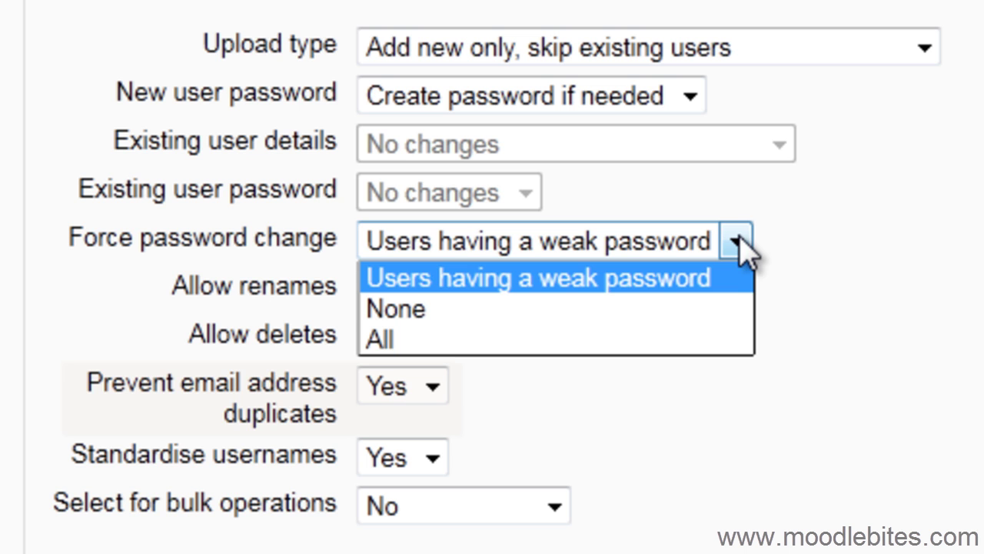
pyautogui.click(738, 242)
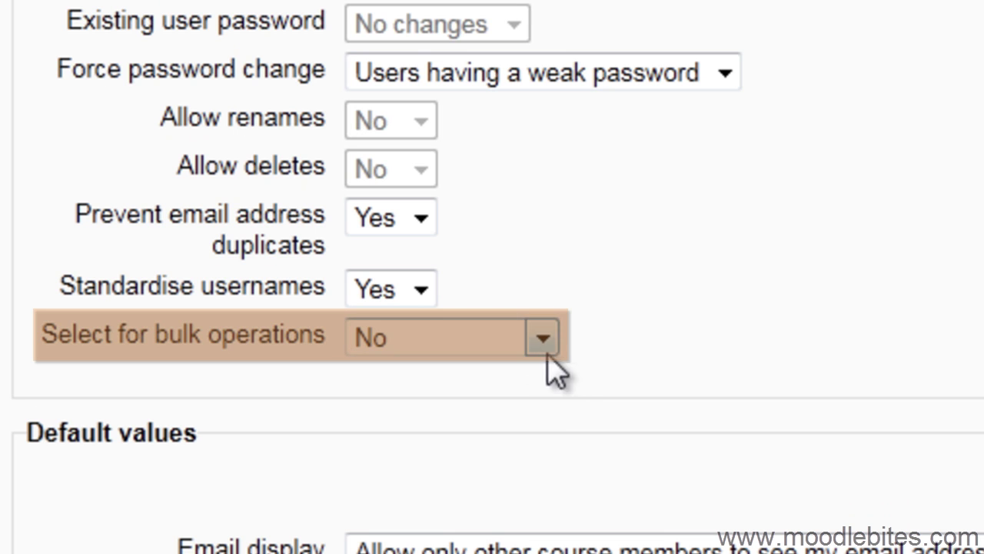
pyautogui.click(547, 346)
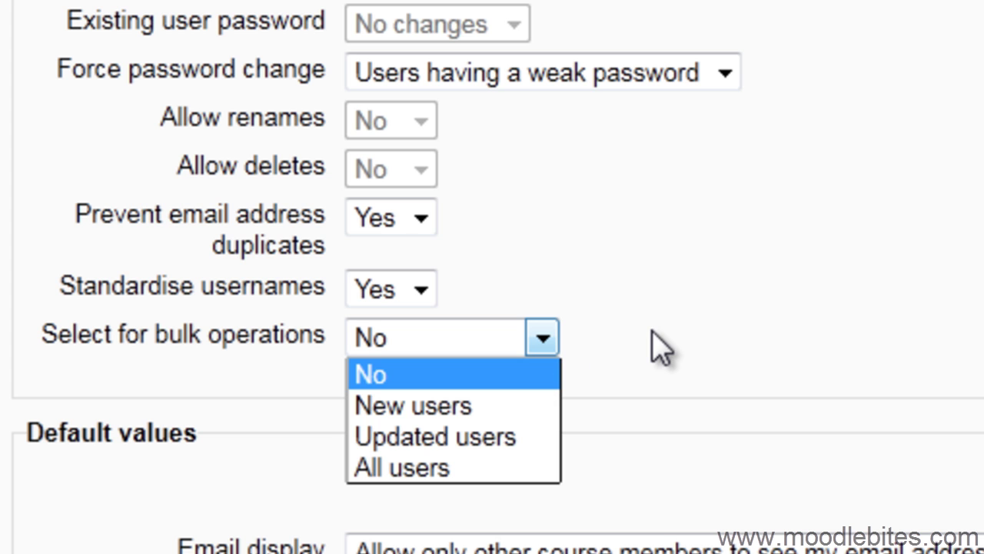
pyautogui.click(659, 348)
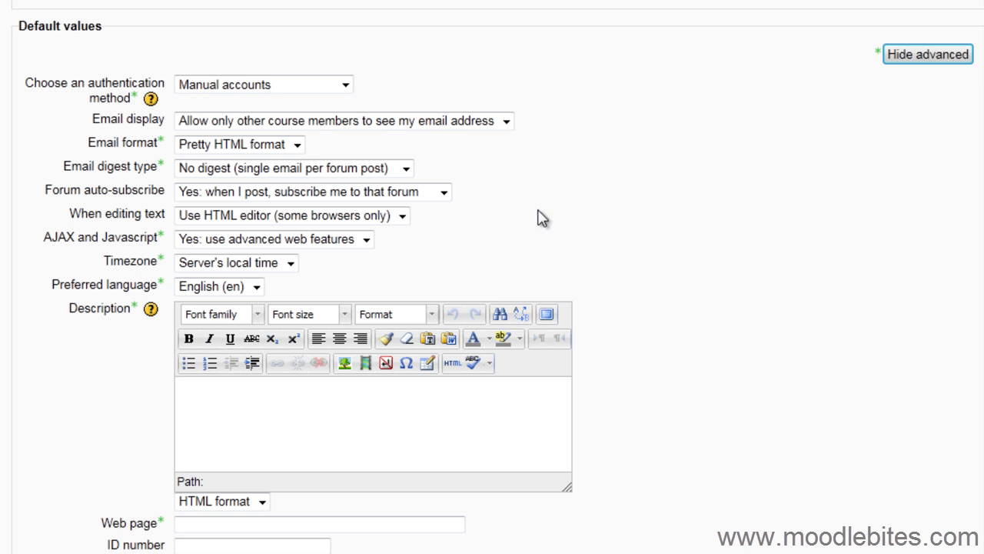
# - Run the upload, confirm 3 users created with no errors, and continue to the upload form
pyautogui.scroll(-5, 718, 127)
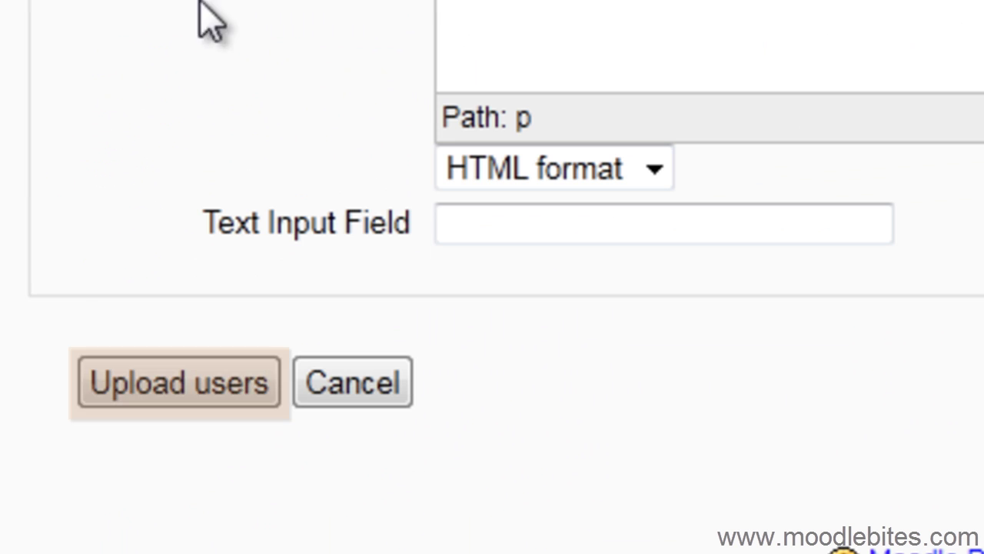
pyautogui.click(215, 403)
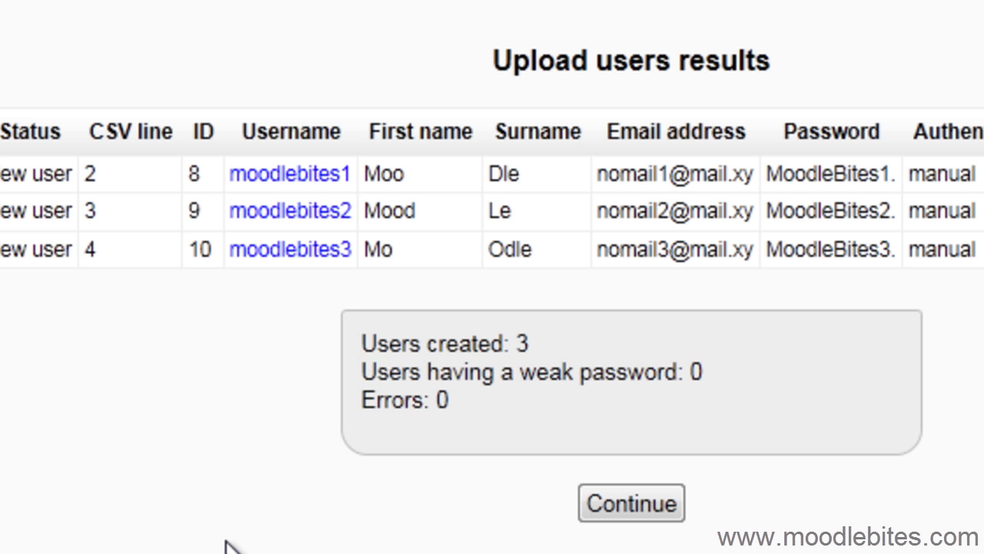
pyautogui.click(640, 502)
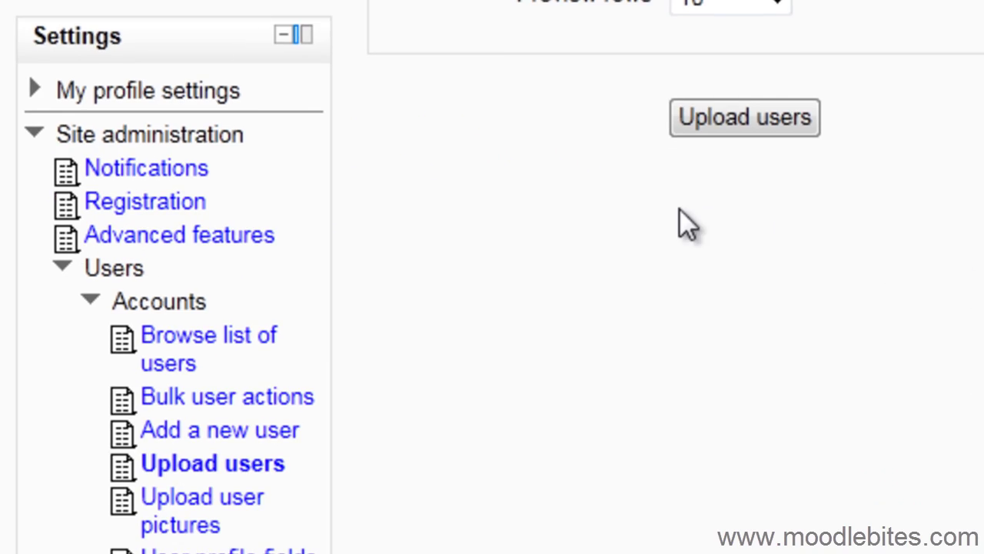
# - Open Browse list of users to see the new accounts from Nadi, Auckland and Sydney
pyautogui.click(167, 367)
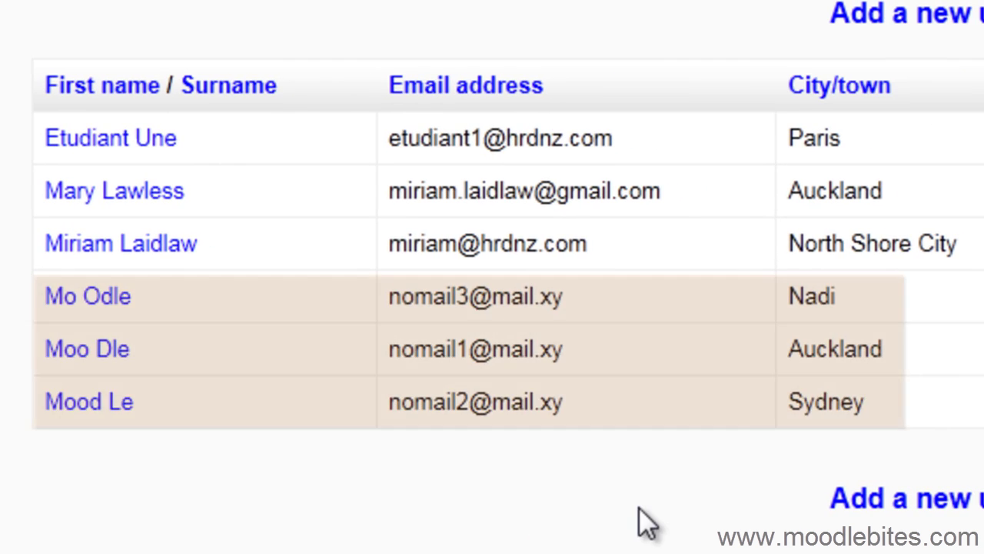